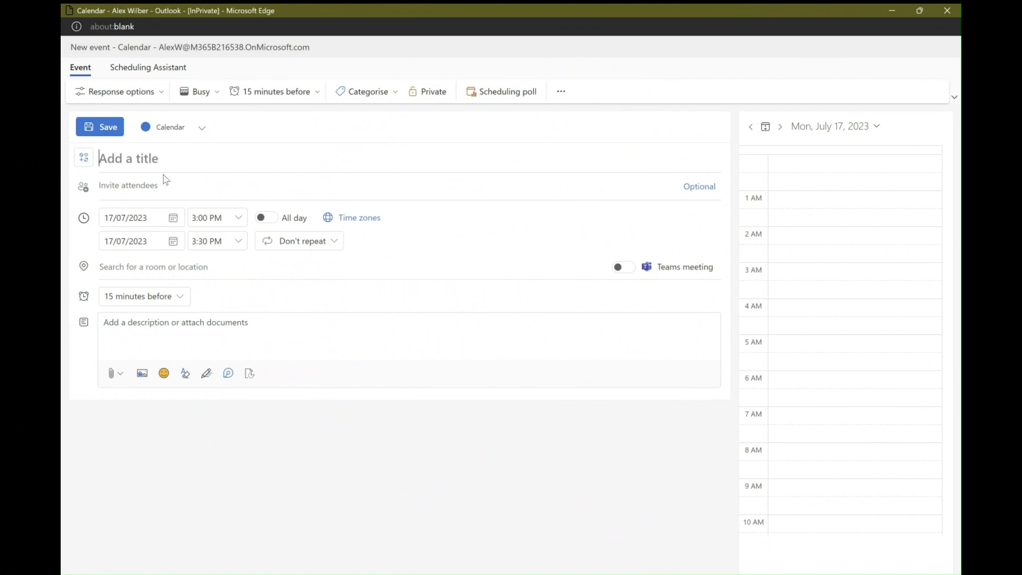
Title the new calendar event Example.
{"action": "type", "text": "Exma"}
{"action": "key", "text": "BackSpace"}
{"action": "key", "text": "BackSpace"}
{"action": "type", "text": "ample"}
Invite two colleagues from the directory suggestions as required attendees and show the meeting's response options.
{"action": "left_click", "coordinate": [166, 184]}
{"action": "type", "text": "all"}
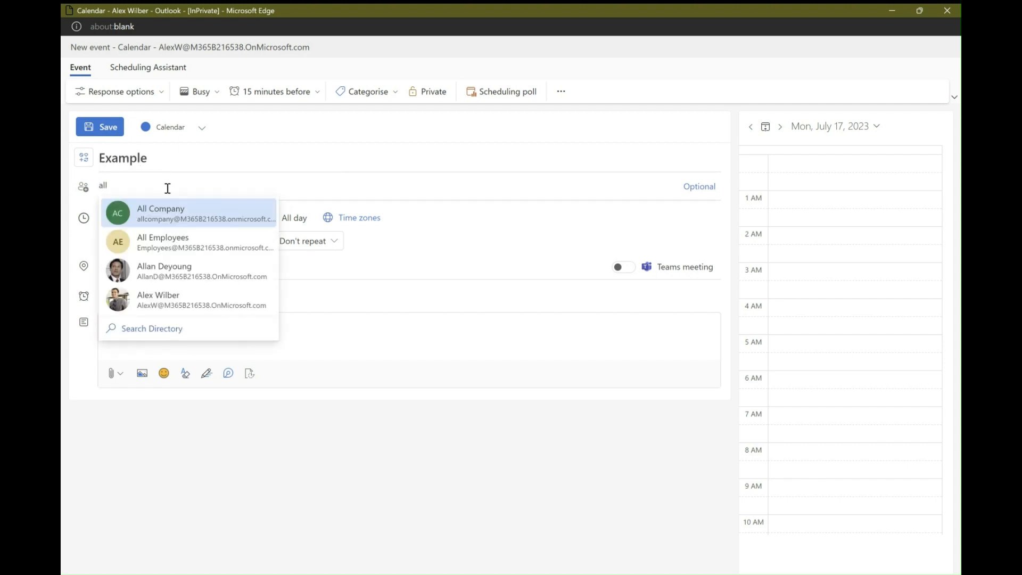
{"action": "left_click", "coordinate": [165, 270]}
{"action": "type", "text": "mega"}
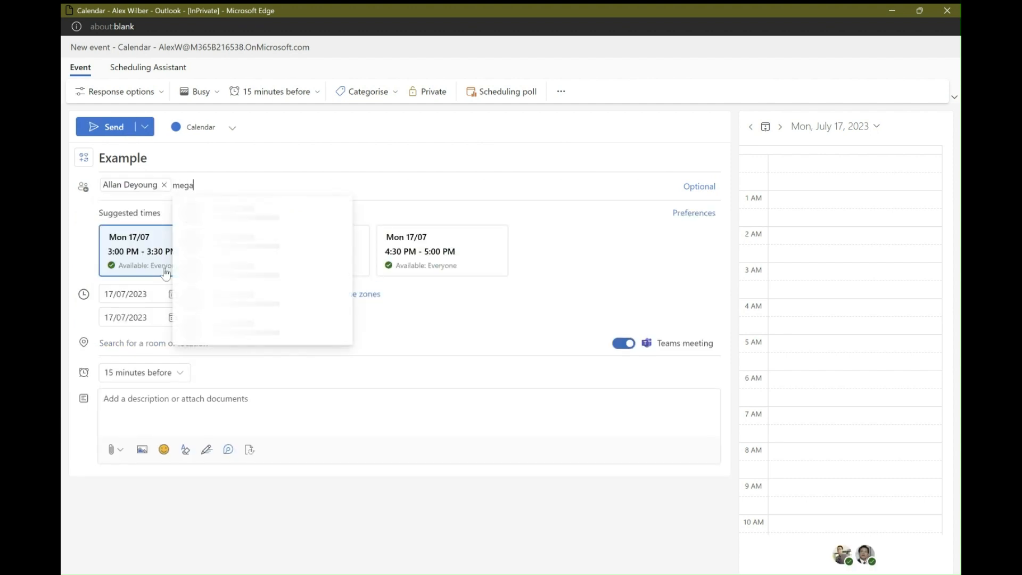
{"action": "left_click", "coordinate": [233, 224]}
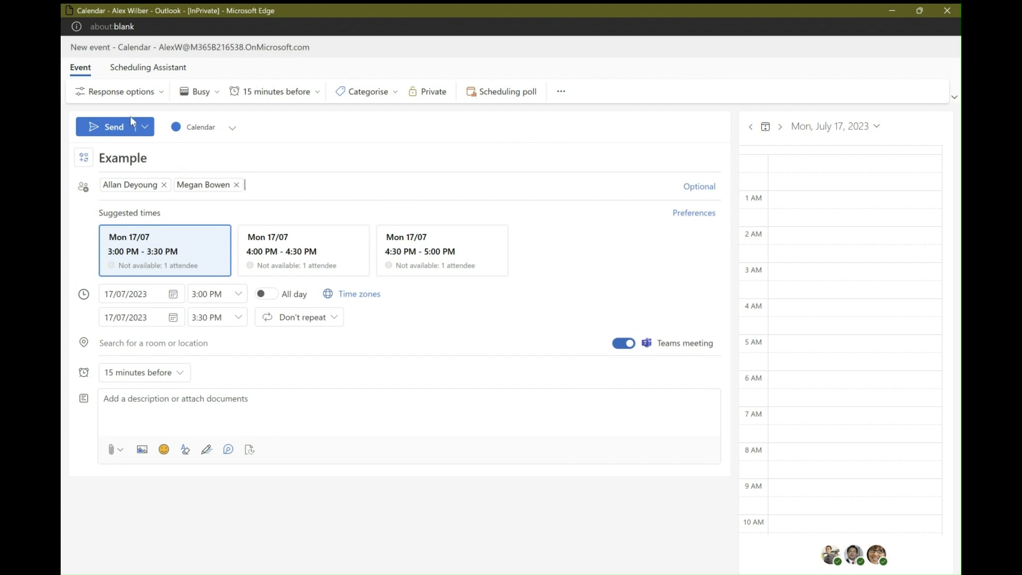
{"action": "left_click", "coordinate": [151, 92]}
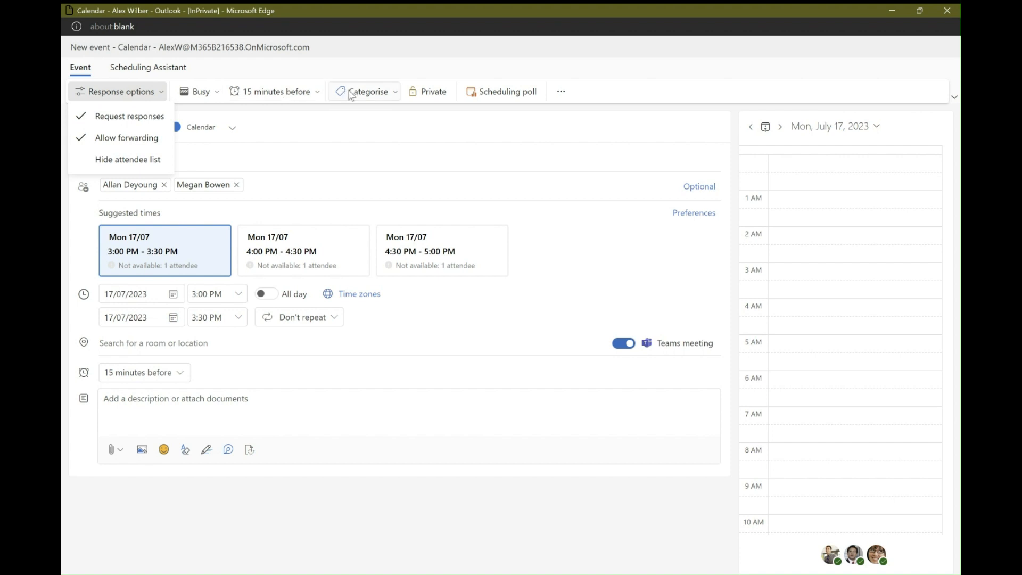
Insert a bulleted list Loop component in the event description and title it Agenda.
{"action": "left_click", "coordinate": [182, 399]}
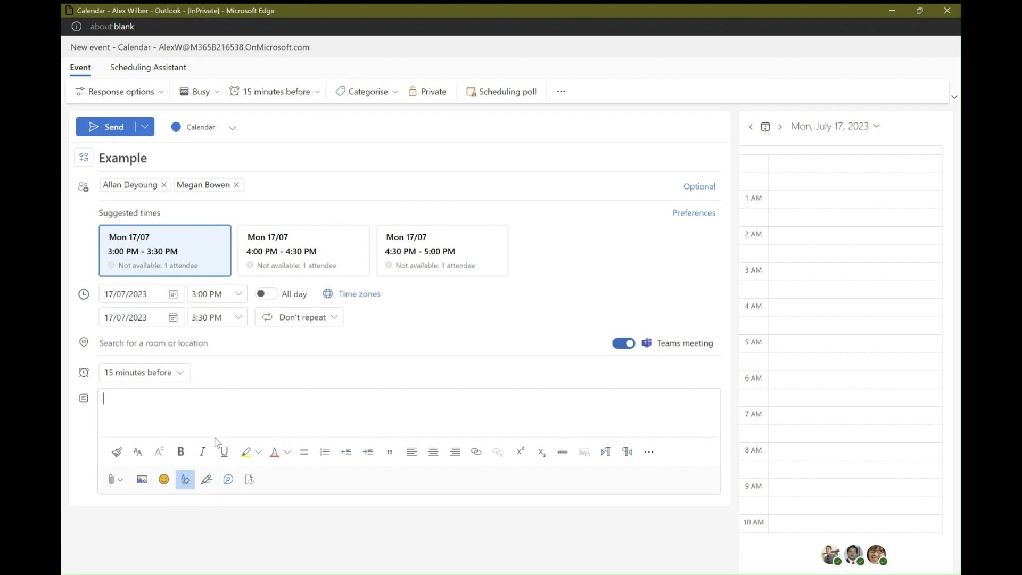
{"action": "left_click", "coordinate": [230, 485]}
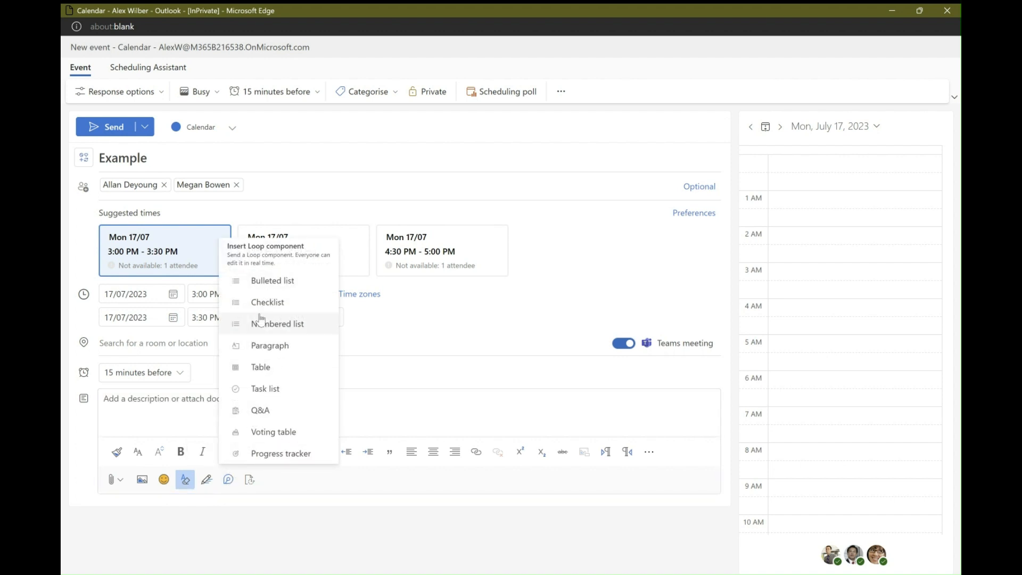
{"action": "left_click", "coordinate": [271, 285]}
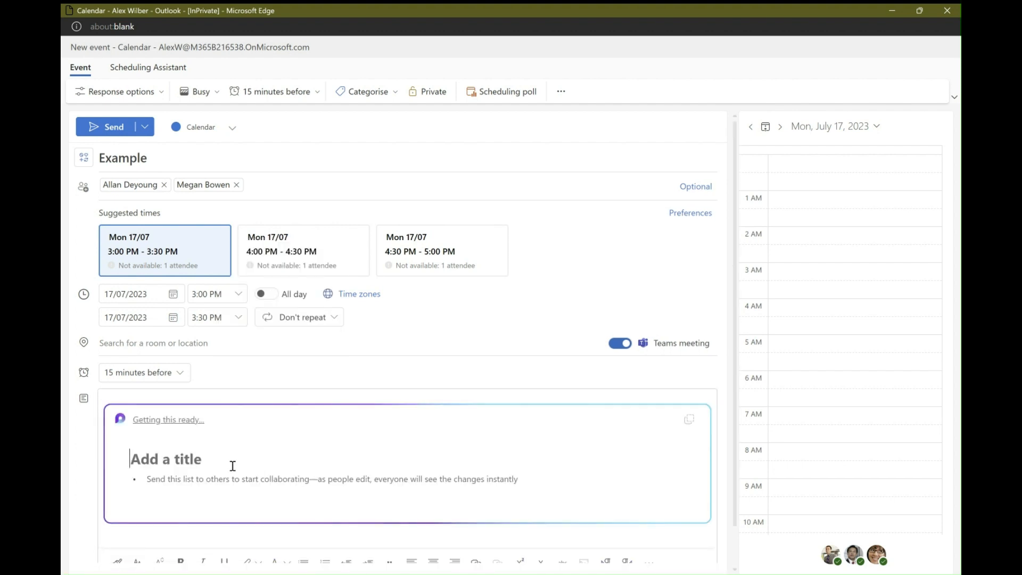
{"action": "type", "text": "Agenda"}
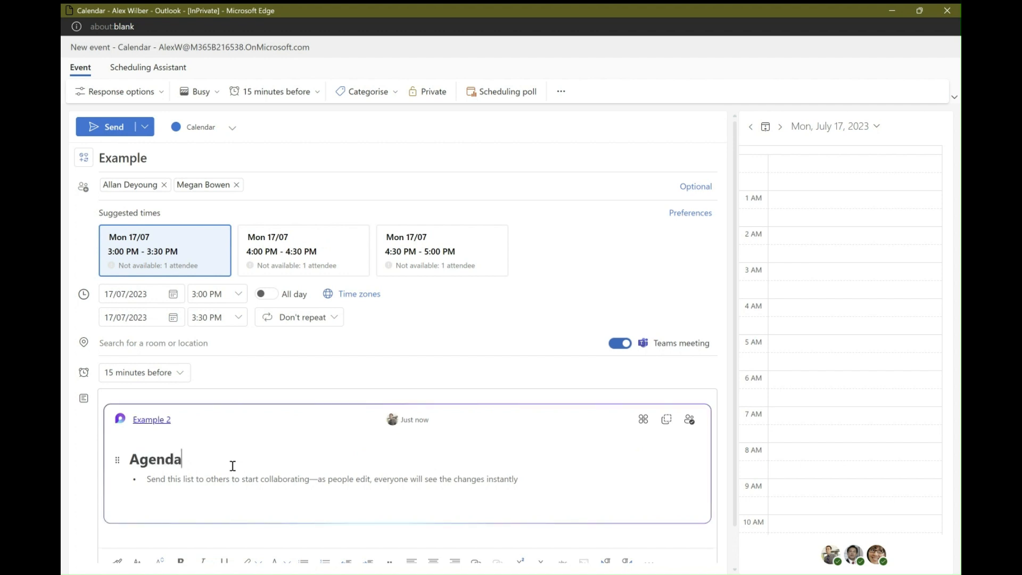
Add the bullet points Introduction and Project Updates to the Agenda list.
{"action": "left_click", "coordinate": [218, 482]}
{"action": "type", "text": "Introduction"}
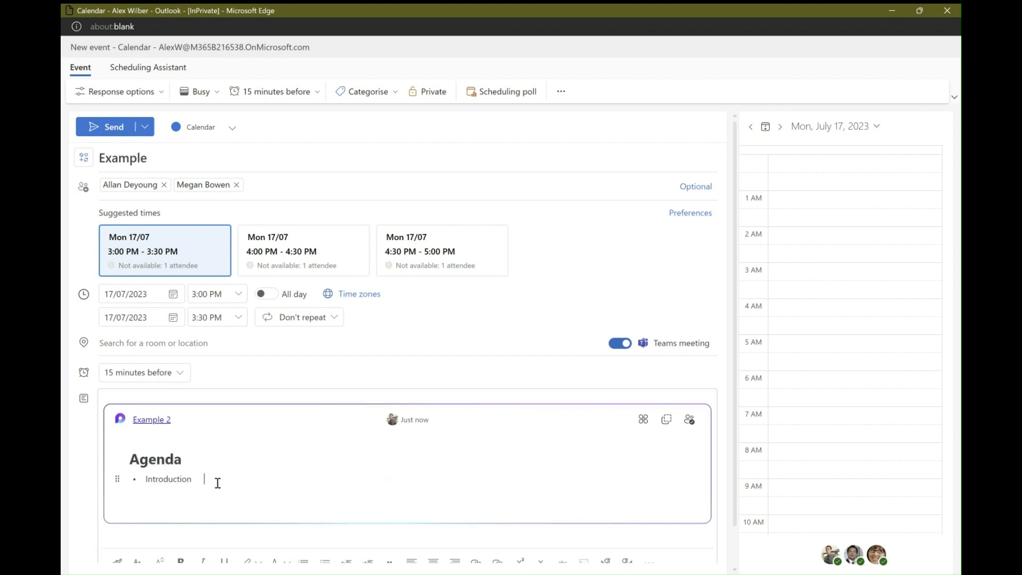
{"action": "key", "text": "BackSpace"}
{"action": "key", "text": "Return"}
{"action": "type", "text": "Projec"}
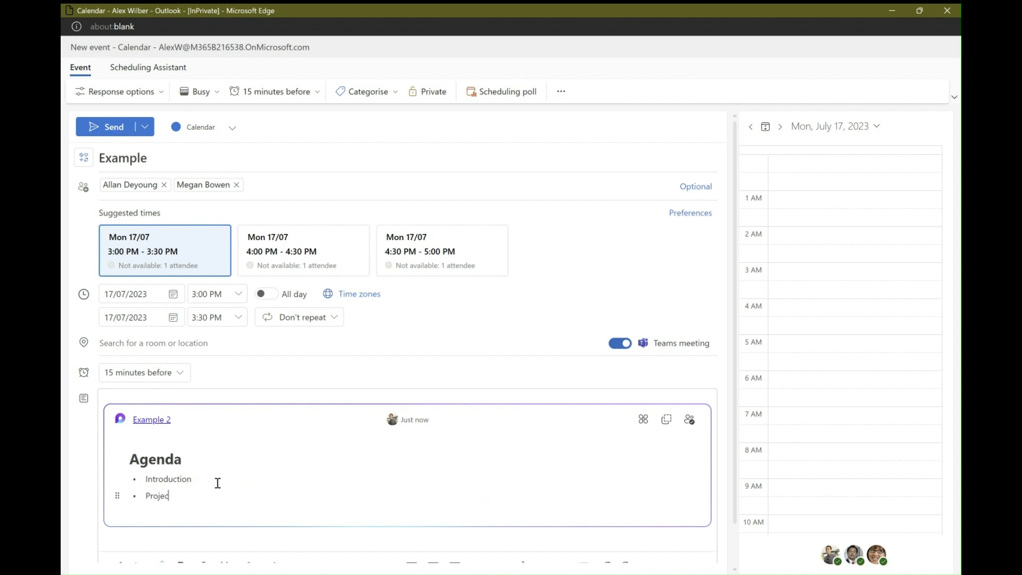
{"action": "type", "text": "t Updates"}
Insert a task list Loop component in the event description and title it Project A Task.
{"action": "scroll", "coordinate": [218, 483], "scroll_direction": "down", "scroll_amount": 1}
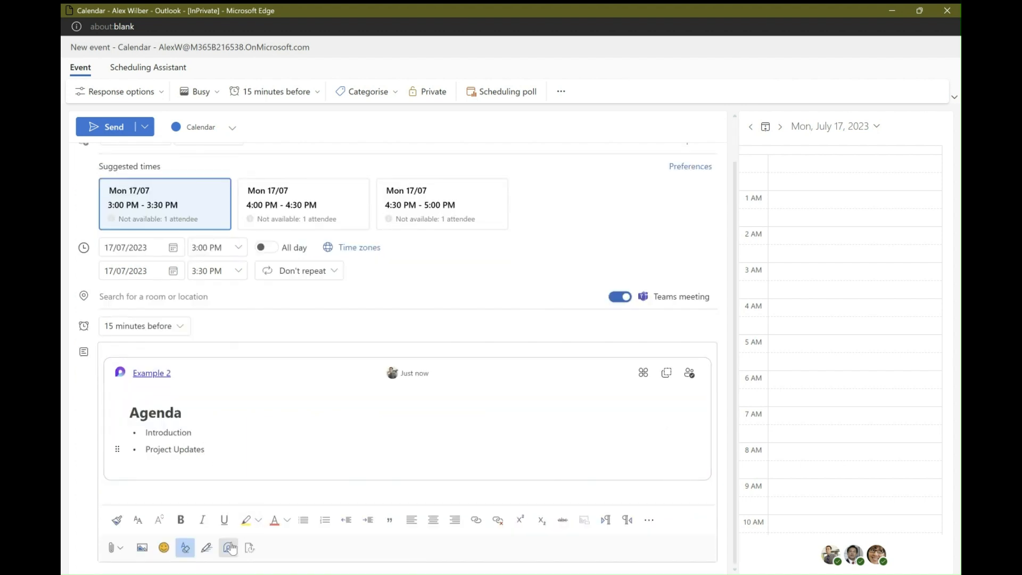
{"action": "left_click", "coordinate": [230, 548]}
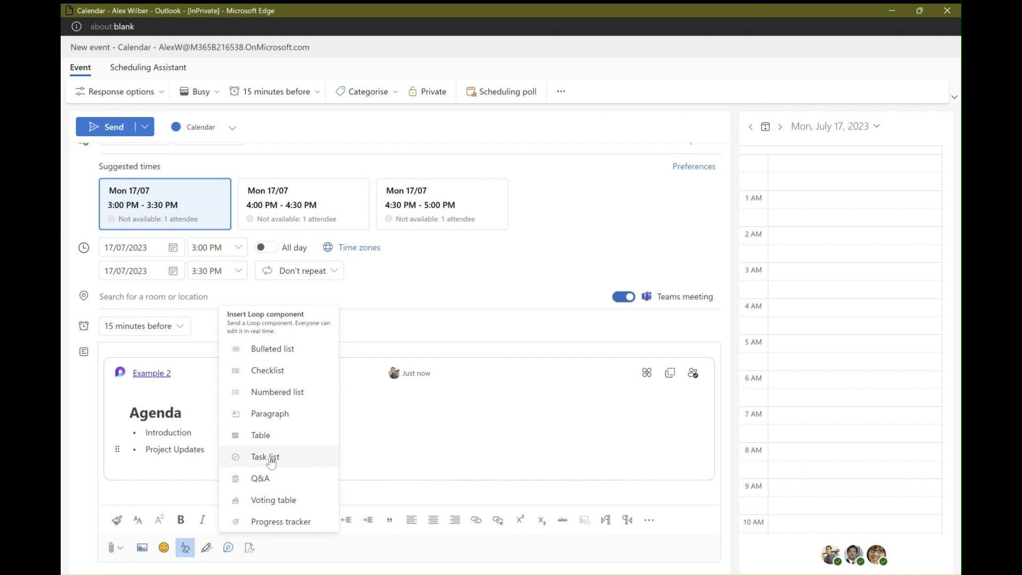
{"action": "left_click", "coordinate": [270, 459]}
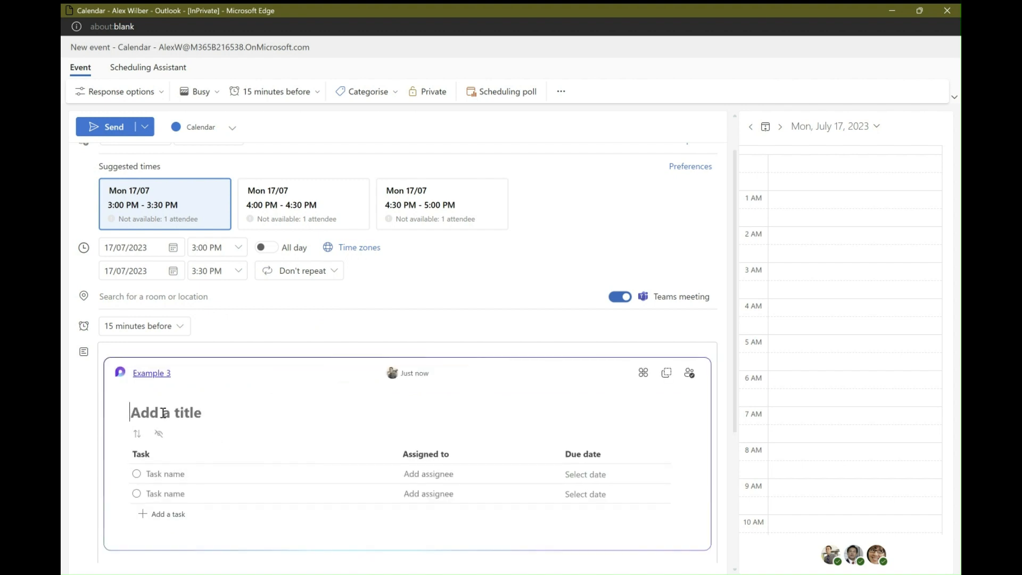
{"action": "type", "text": "Proje"}
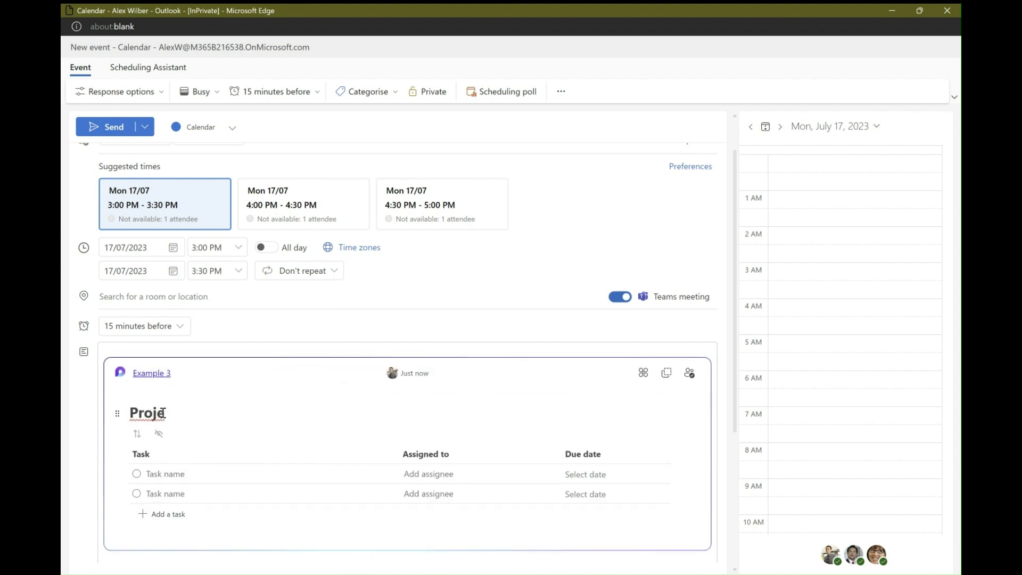
{"action": "type", "text": "ct A Te"}
{"action": "type", "text": "sk"}
Name the two entries of the task list Task 1 and Task 2.
{"action": "left_click", "coordinate": [201, 467]}
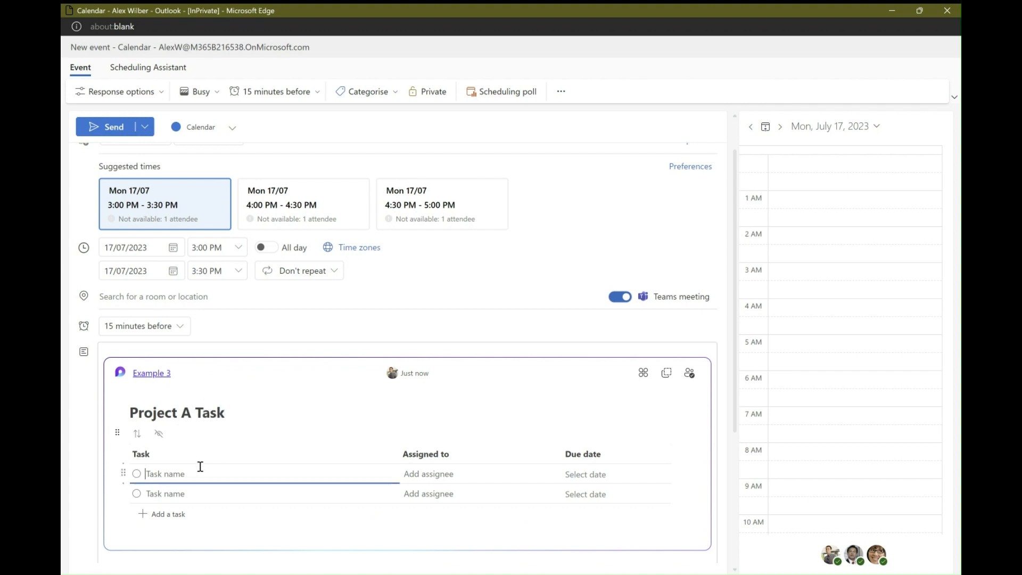
{"action": "type", "text": "Task 1"}
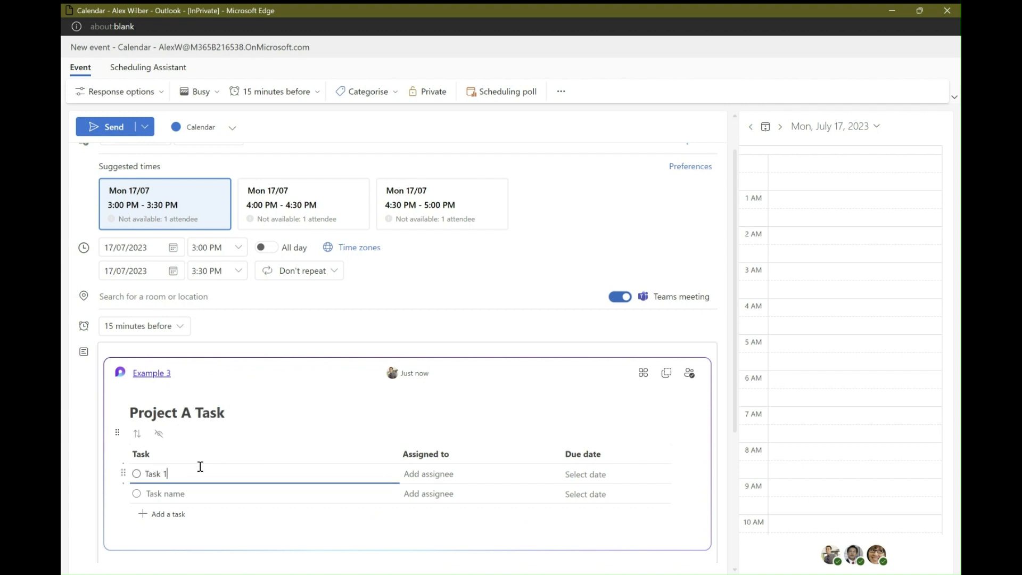
{"action": "left_click", "coordinate": [173, 493]}
{"action": "type", "text": "Tas"}
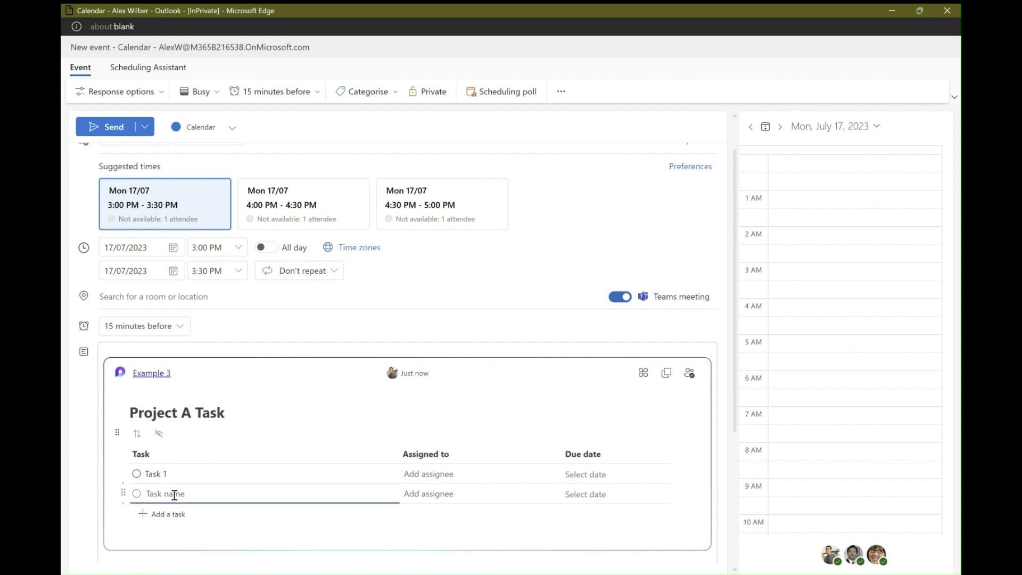
{"action": "type", "text": "k 2"}
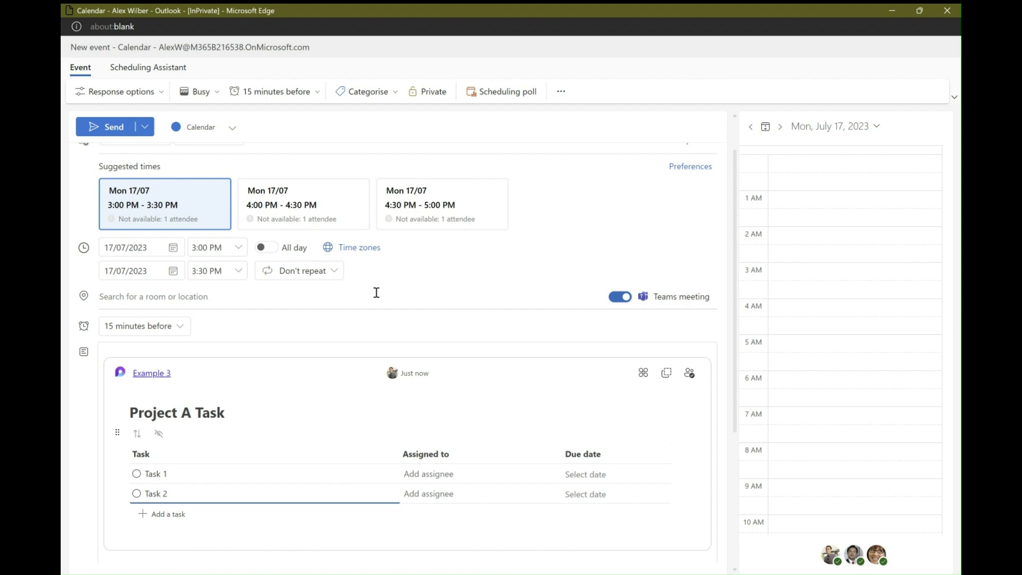
{"action": "scroll", "coordinate": [400, 237], "scroll_direction": "up", "scroll_amount": 1}
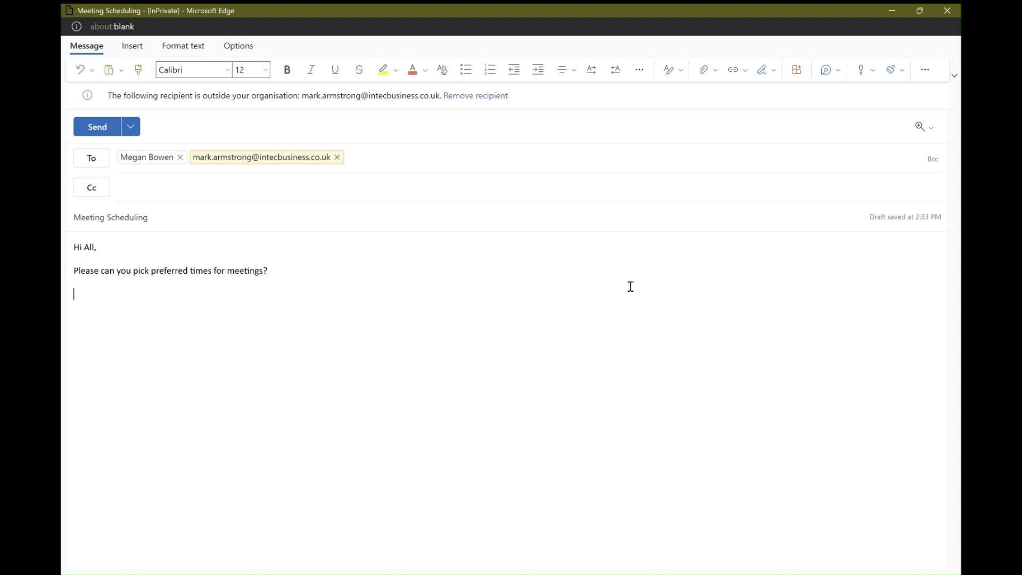
Start a scheduling poll in the Meeting Scheduling email and select 03:00 PM and 04:30 PM on 17/07/2023.
{"action": "left_click", "coordinate": [132, 46]}
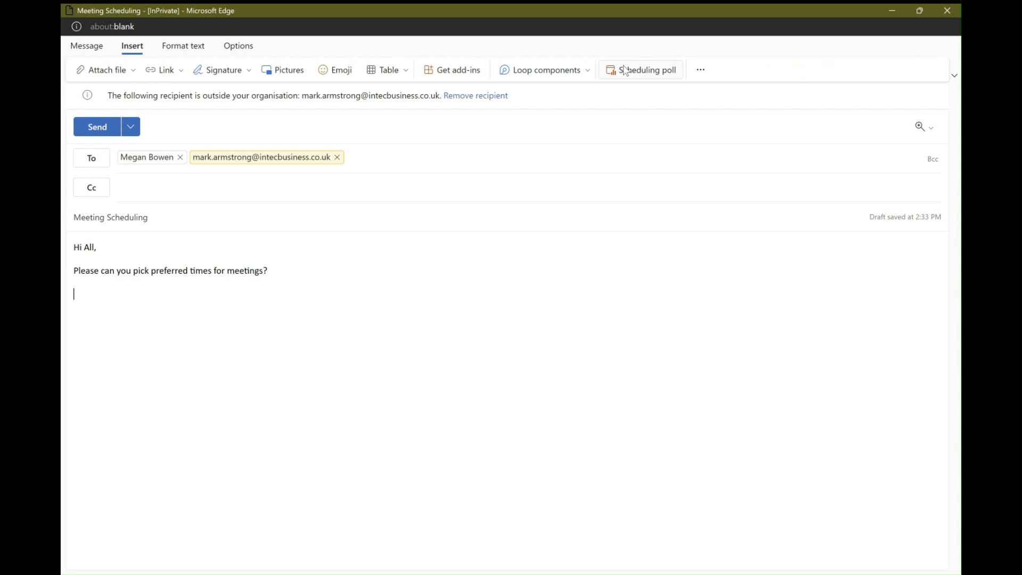
{"action": "left_click", "coordinate": [625, 70]}
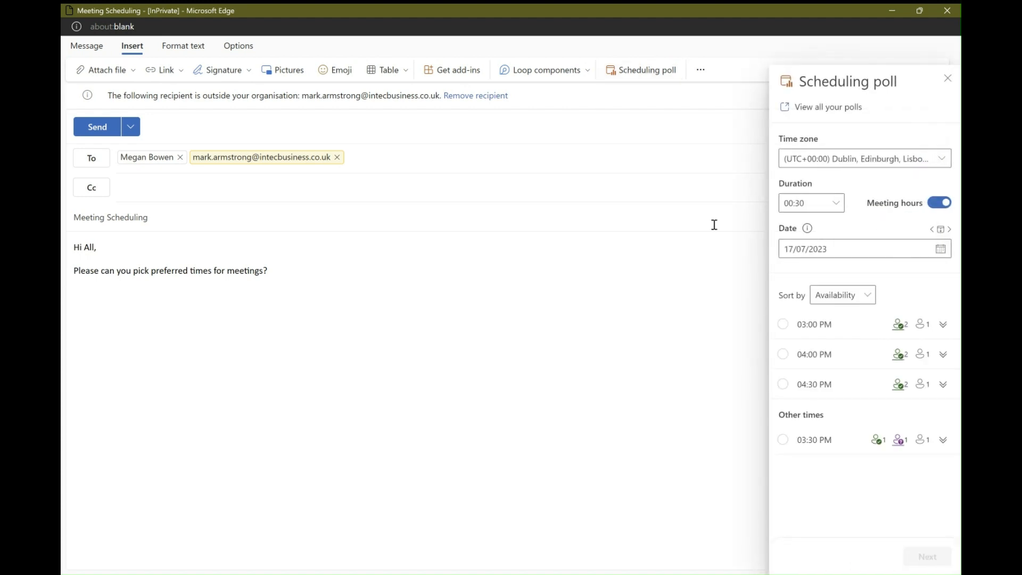
{"action": "left_click", "coordinate": [784, 324]}
{"action": "left_click", "coordinate": [782, 383]}
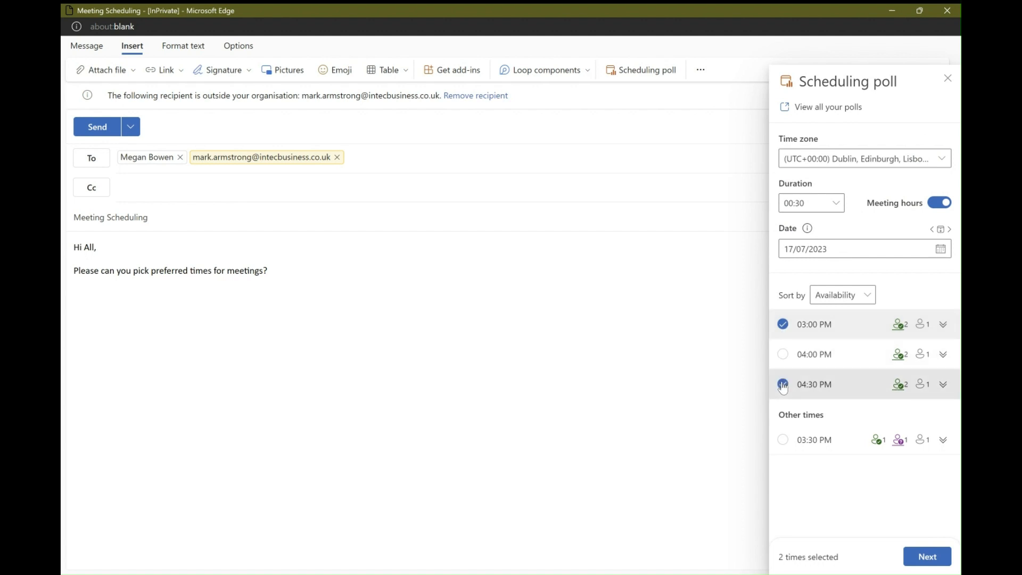
Add 11:00 AM, 12:00 PM, 12:30 PM and 01:00 PM on 18/07/2023 to the poll's time options.
{"action": "left_click", "coordinate": [948, 232]}
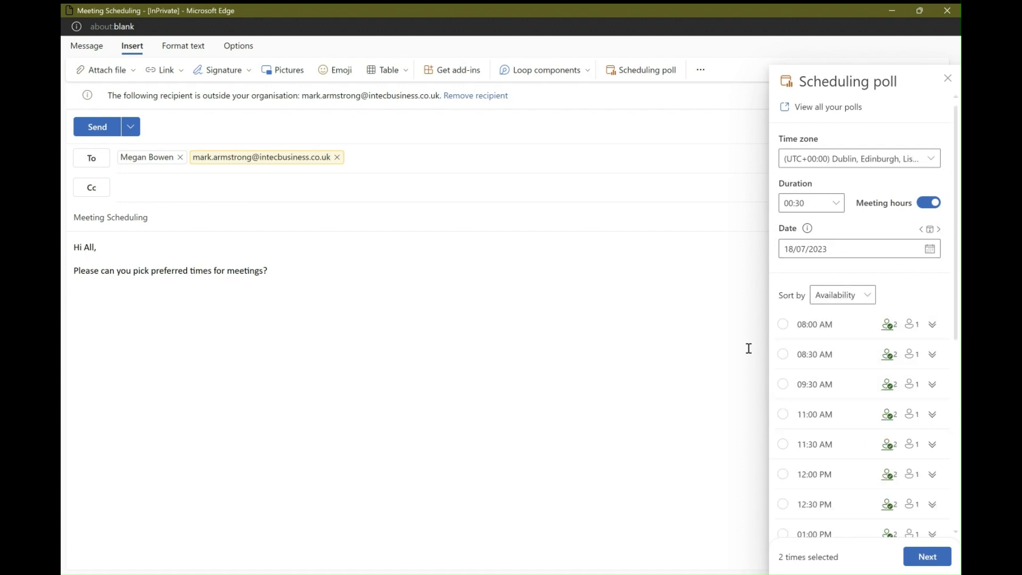
{"action": "left_click", "coordinate": [783, 420]}
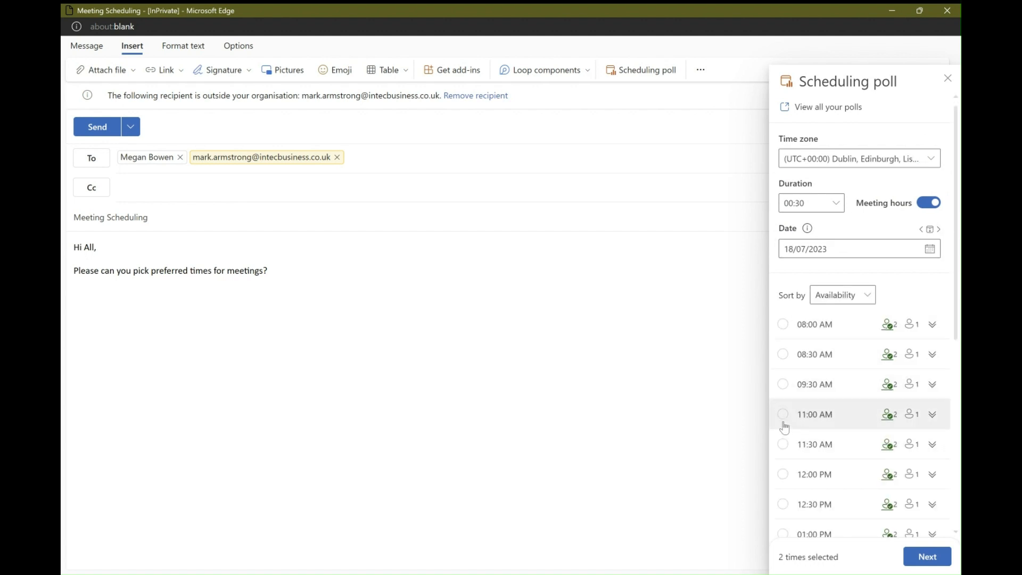
{"action": "left_click", "coordinate": [784, 482]}
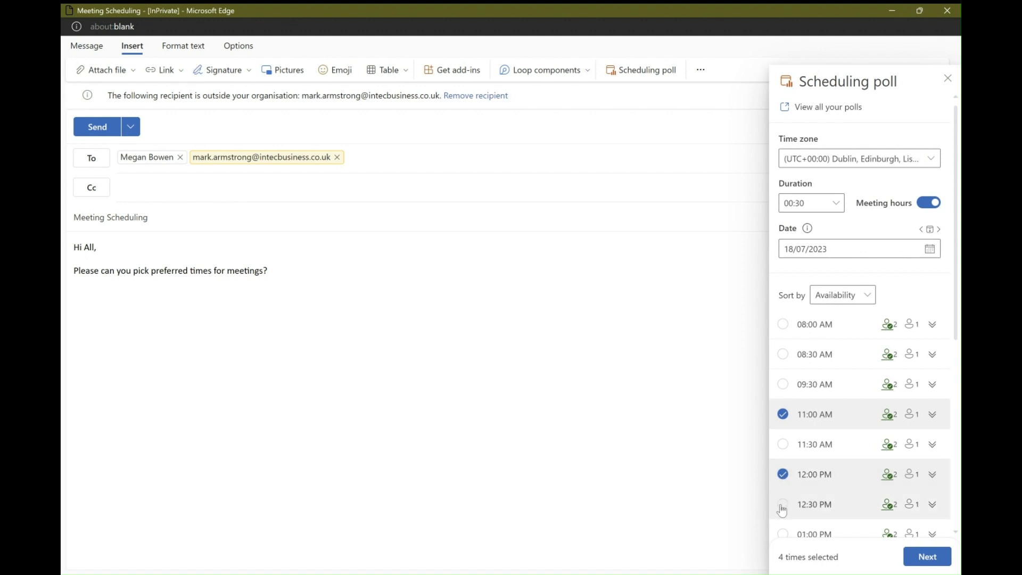
{"action": "left_click", "coordinate": [783, 504]}
{"action": "left_click", "coordinate": [783, 533]}
Create the scheduling poll from the selected times as a Teams meeting and close the poll pane.
{"action": "left_click", "coordinate": [908, 564]}
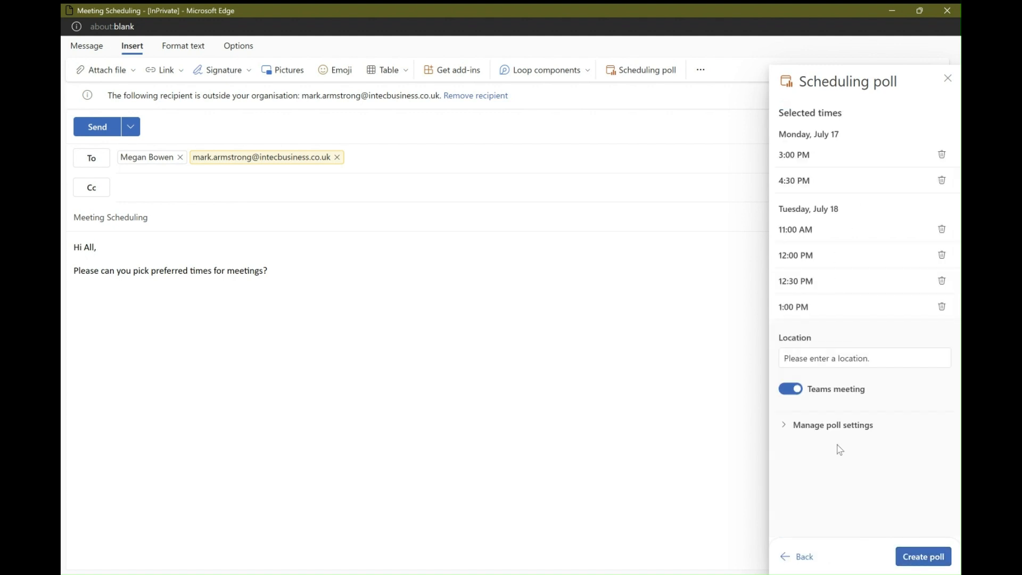
{"action": "left_click", "coordinate": [933, 561]}
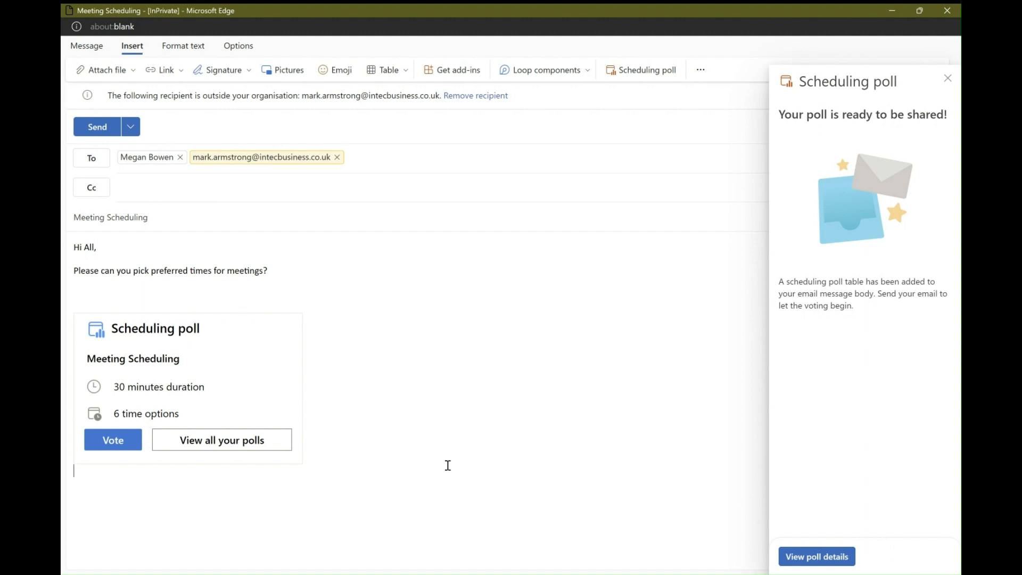
{"action": "left_click", "coordinate": [948, 79]}
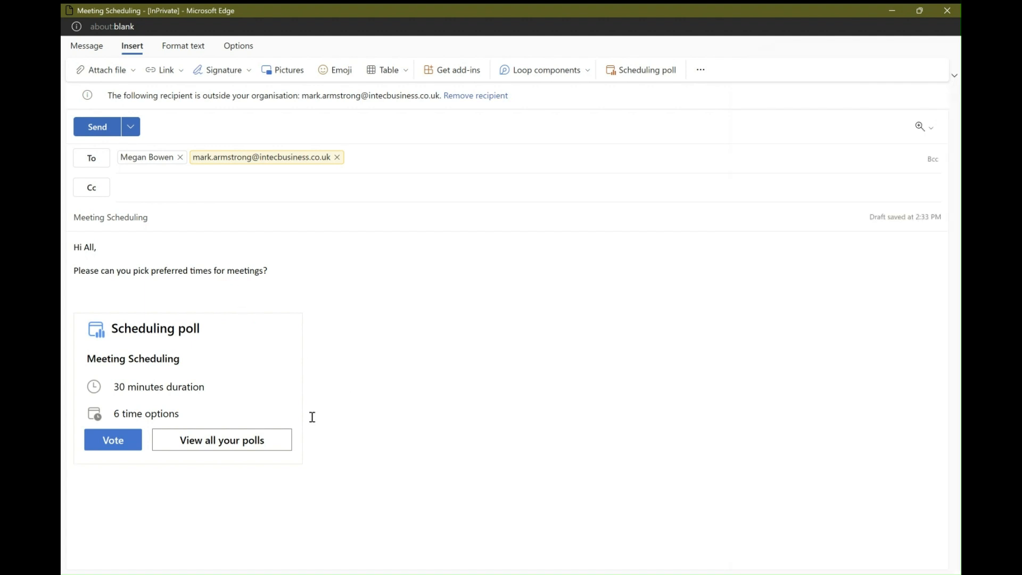
Sign off the email above the poll with Thanks and the sender's first name on the line below.
{"action": "left_click", "coordinate": [348, 449]}
{"action": "left_click", "coordinate": [187, 283]}
{"action": "type", "text": "Thanks"}
{"action": "key", "text": "Return"}
{"action": "type", "text": "Mark"}
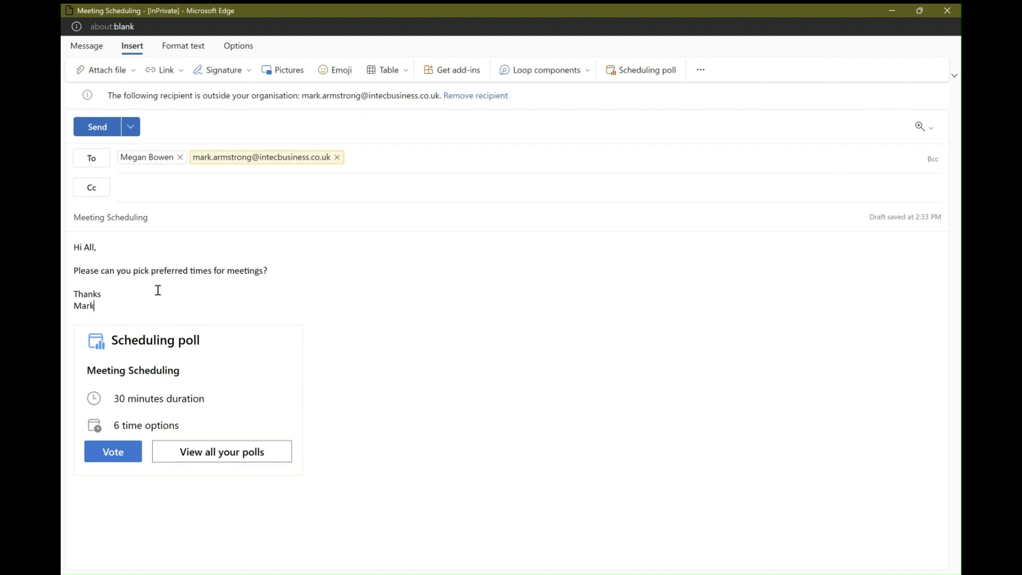